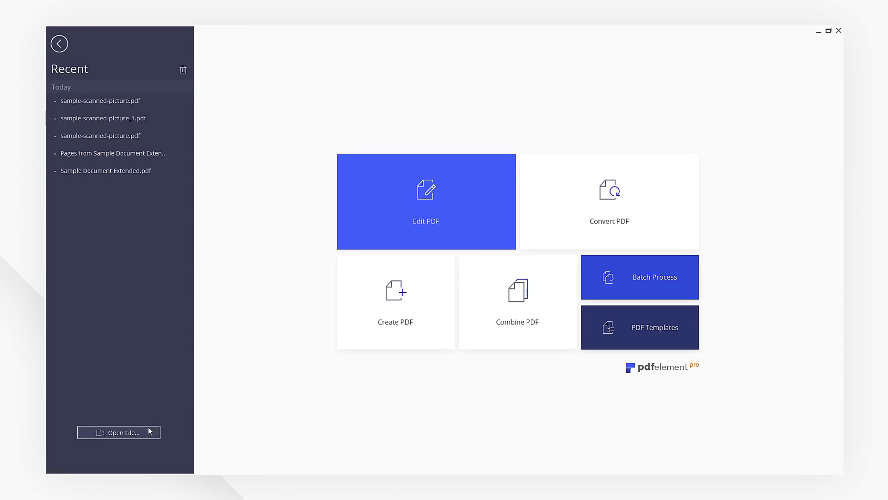
# - Open the scanned staircase brochure sample-scanned-picture.pdf from disk
pyautogui.click(149, 430)
pyautogui.click(281, 195)
pyautogui.click(499, 328)
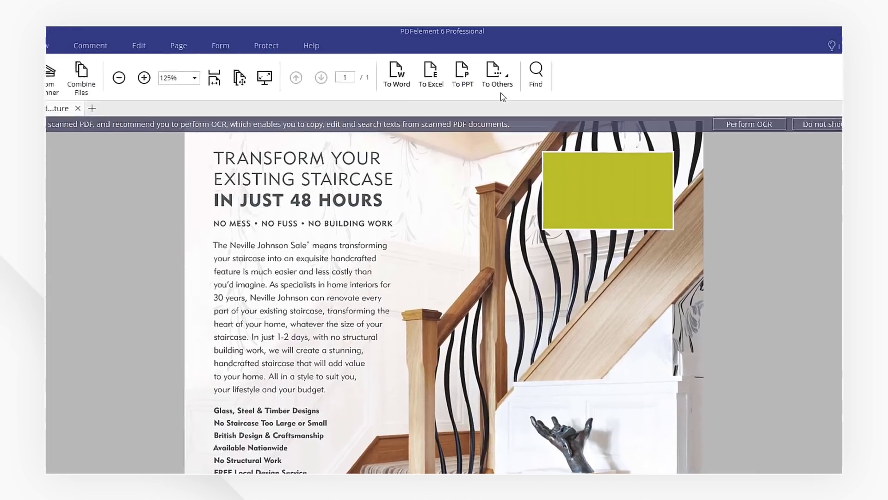
# - Convert the brochure to a TXT file with OCR set to 'Only scanned PDF', and save it
pyautogui.click(492, 69)
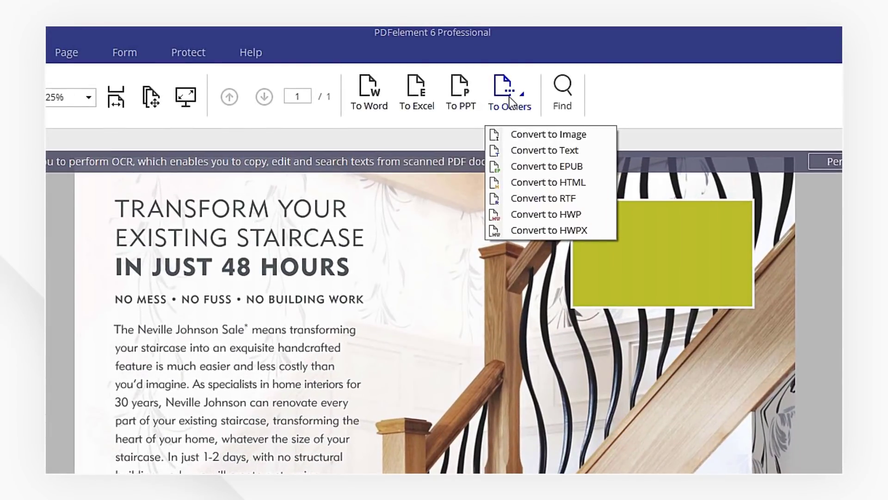
pyautogui.click(535, 151)
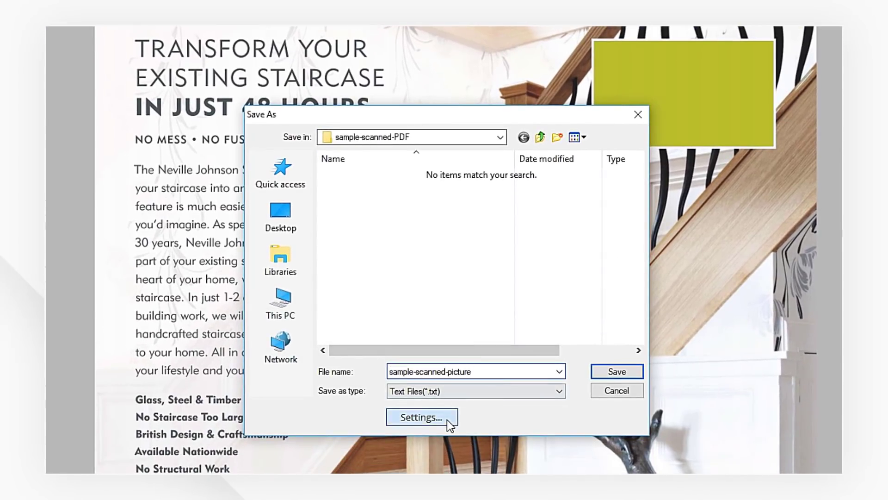
pyautogui.click(447, 420)
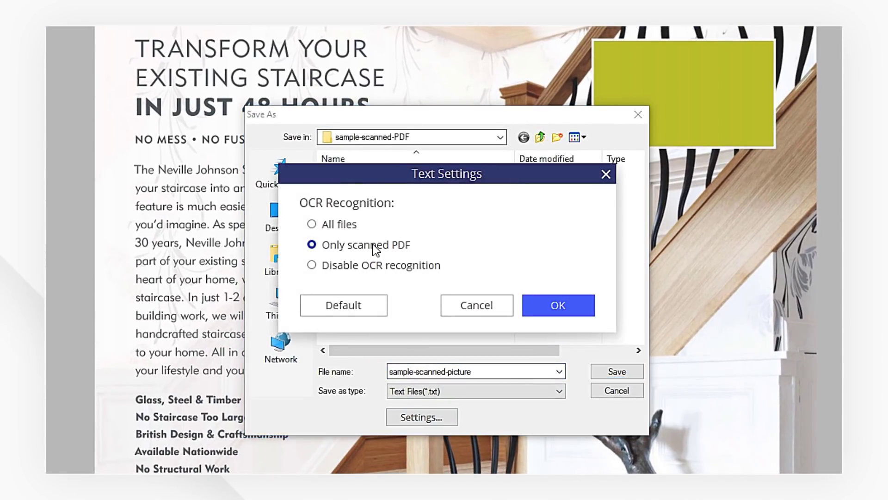
pyautogui.click(561, 312)
pyautogui.click(607, 370)
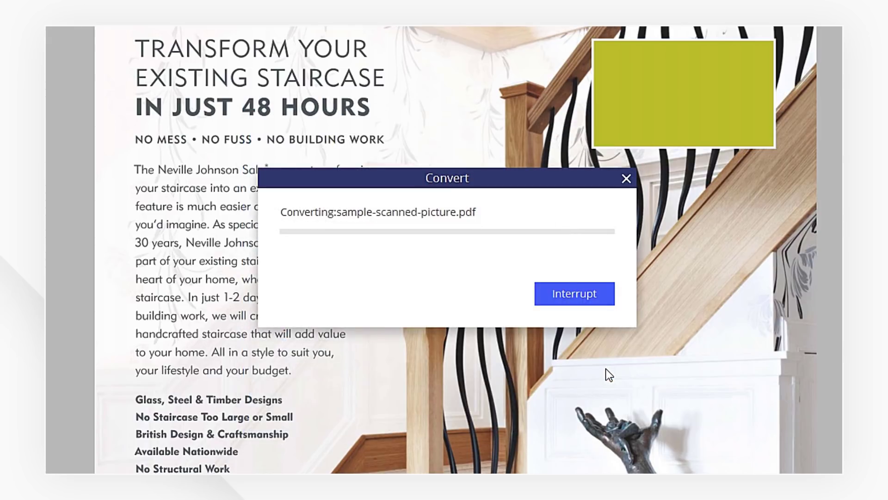
# - View sample-scanned-picture.txt from the output folder in Notepad, then dismiss the completion notice
pyautogui.click(459, 263)
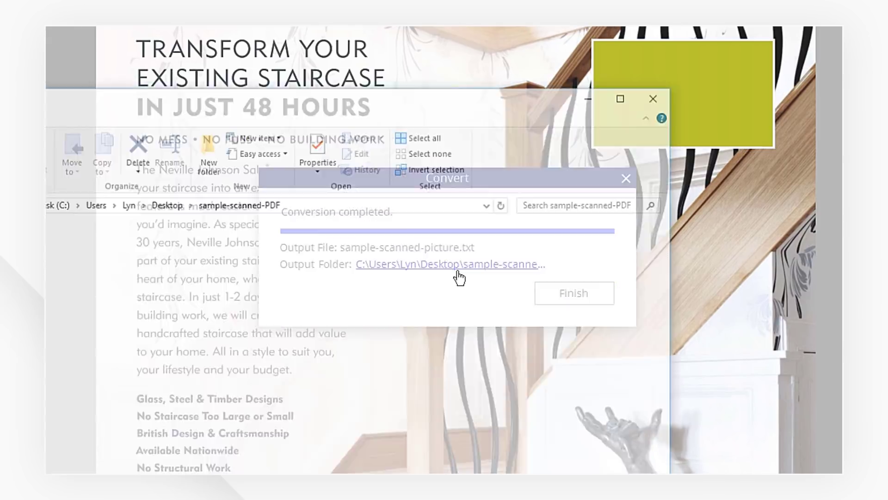
pyautogui.doubleClick(212, 231)
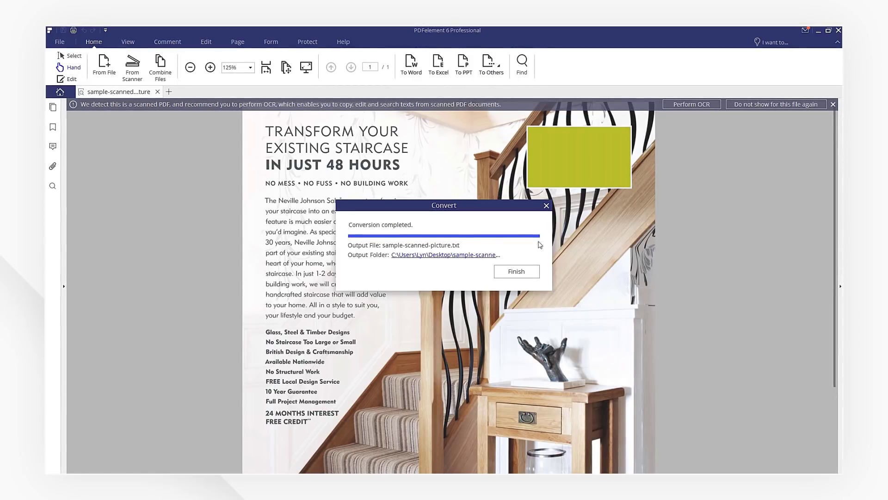
pyautogui.click(546, 206)
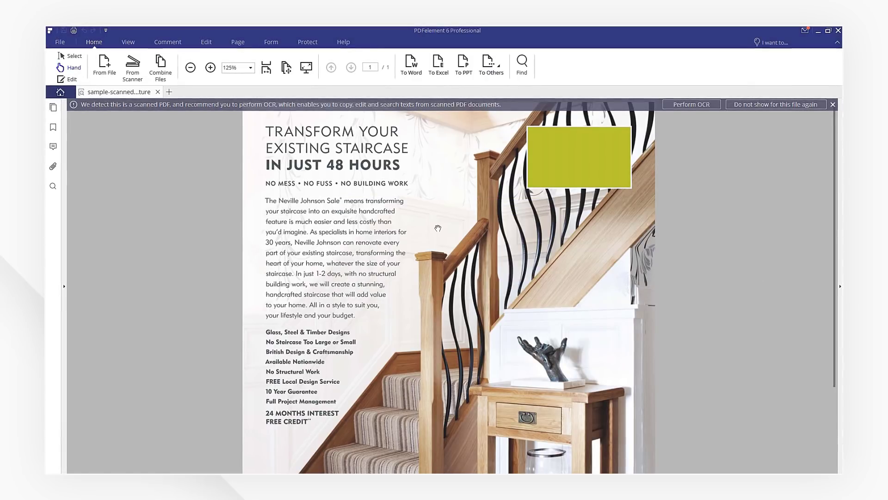
# - Return to the Home screen and launch the Batch Process tool
pyautogui.click(60, 91)
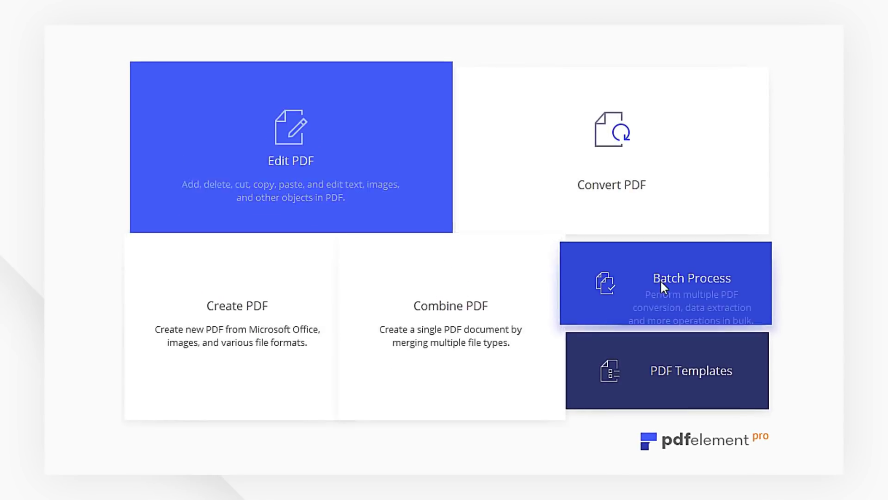
pyautogui.click(639, 292)
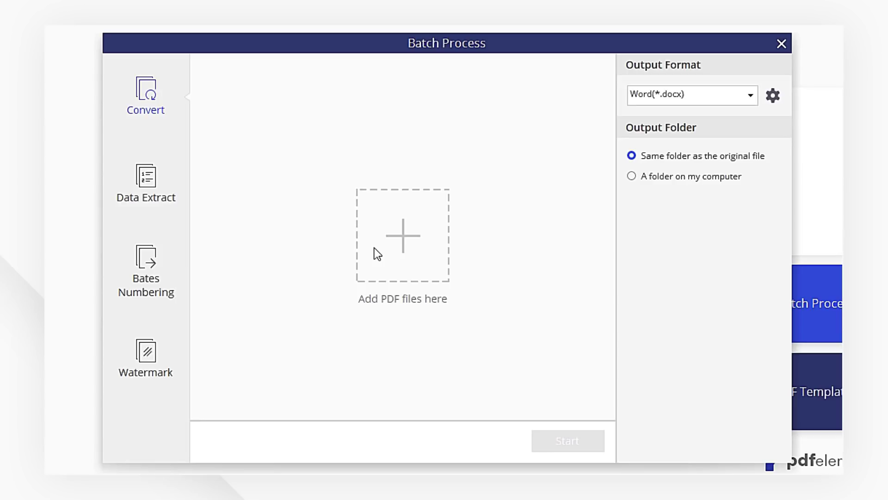
# - Add the five PDFs sample-scanned-picture_1 to _5 to the batch list
pyautogui.click(375, 249)
pyautogui.moveTo(713, 256)
pyautogui.mouseDown()
pyautogui.moveTo(396, 198)
pyautogui.moveTo(361, 202)
pyautogui.mouseUp()
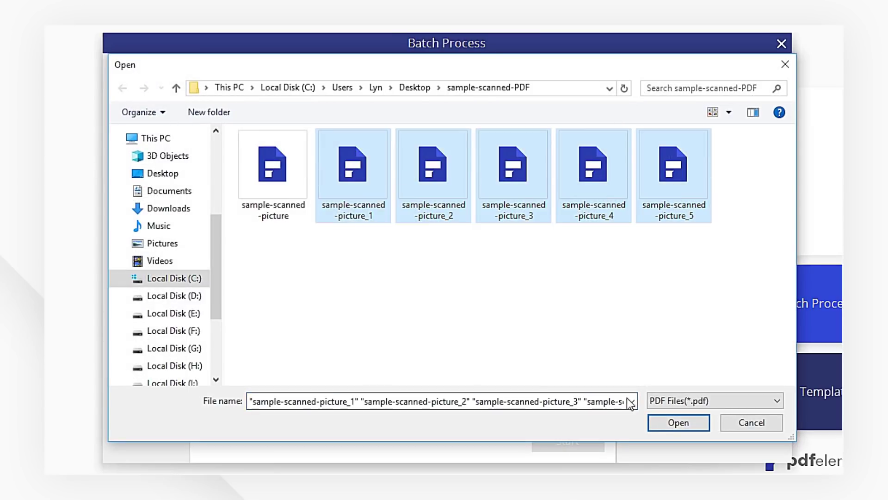
pyautogui.click(656, 423)
# - Batch-convert the five files to TXT with OCR set to 'Only scanned PDF'
pyautogui.click(715, 95)
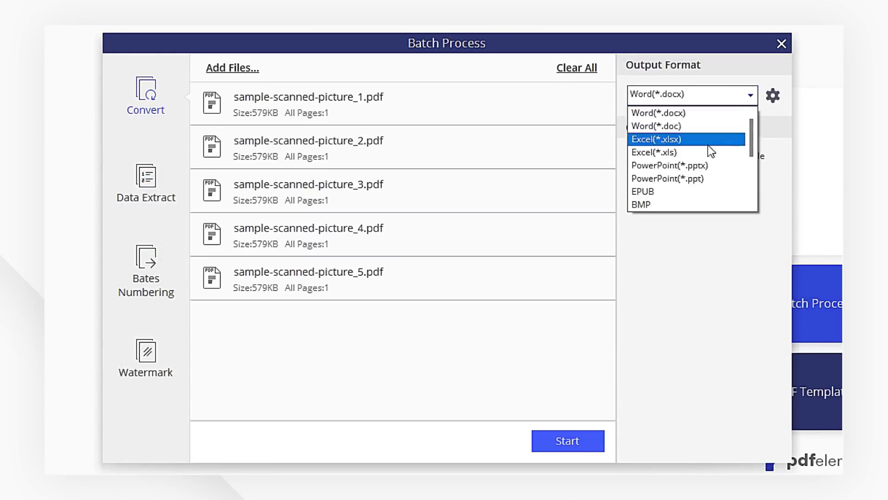
pyautogui.scroll(-2, 702, 157)
pyautogui.click(687, 186)
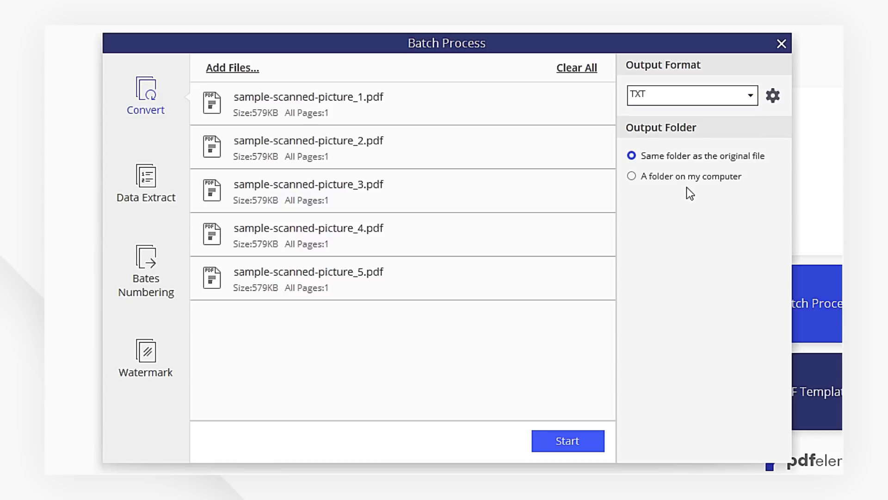
pyautogui.click(773, 96)
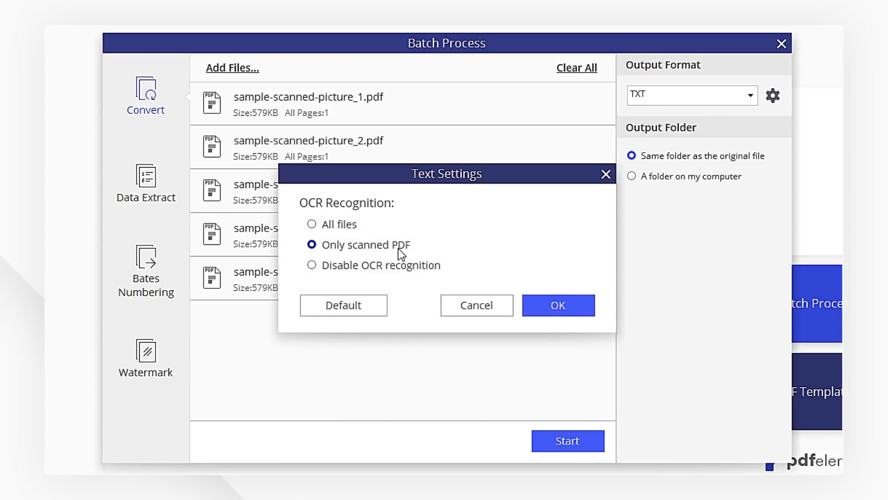
pyautogui.click(555, 304)
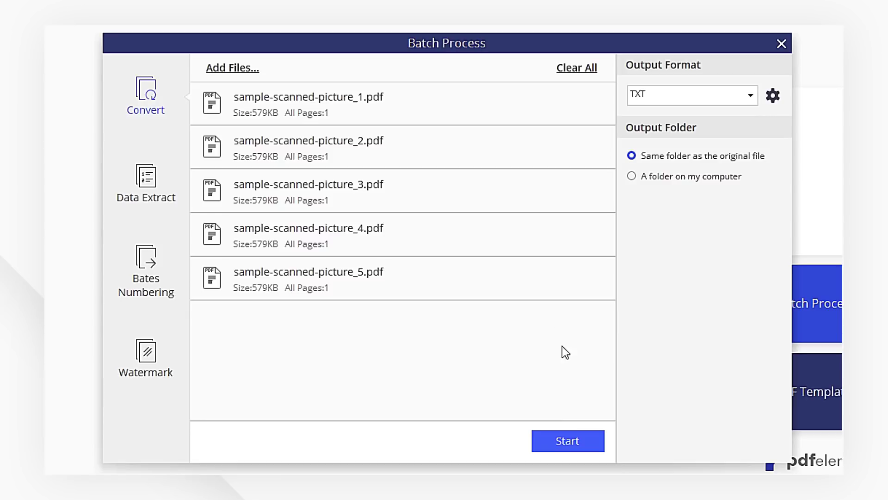
pyautogui.click(566, 438)
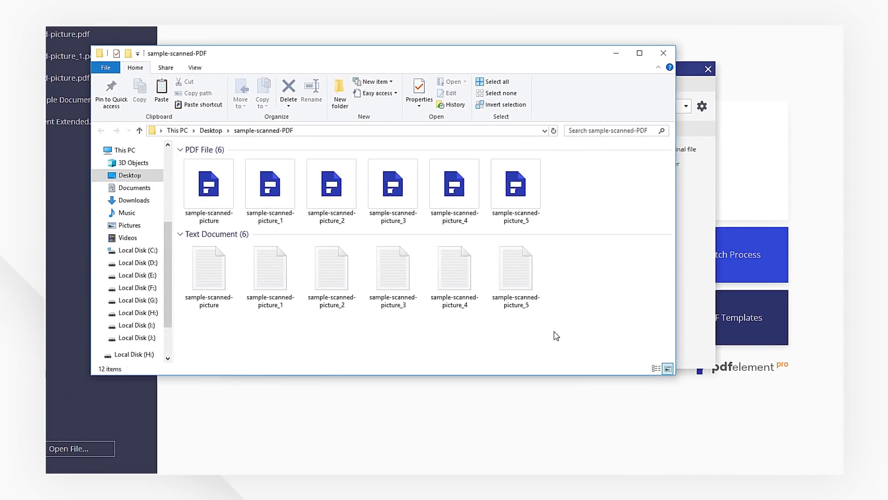
# - Open sample-scanned-picture_1.txt from the output folder in Notepad
pyautogui.moveTo(554, 336); pyautogui.dragTo(244, 243)
pyautogui.click(376, 350)
pyautogui.doubleClick(295, 299)
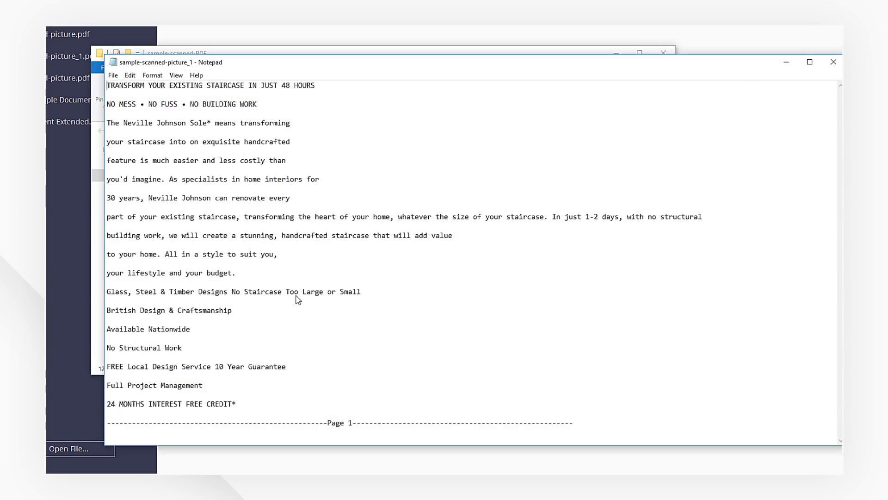